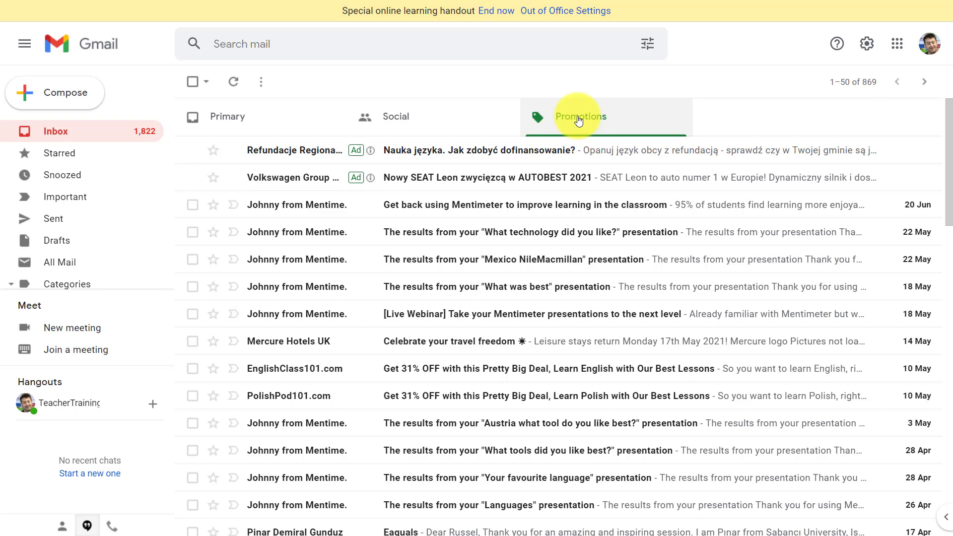
Select the 50 promotional emails on the Promotions page and move them to the Bin
left_click(193, 82)
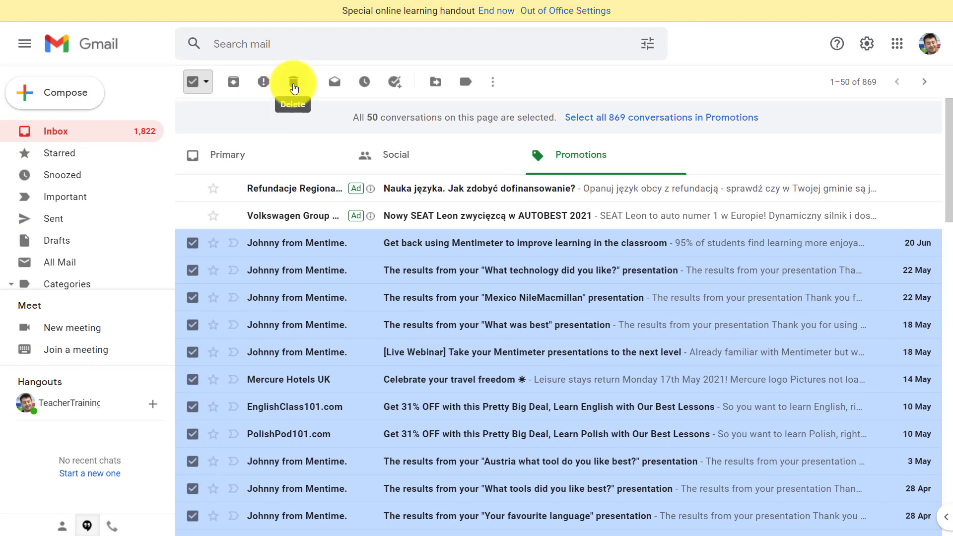
left_click(293, 84)
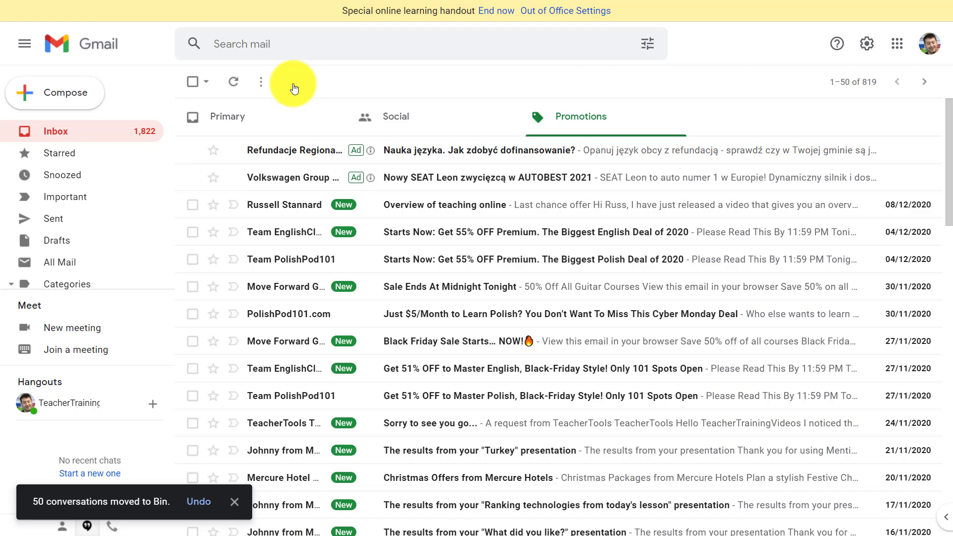
Select all 819 remaining Promotions conversations and delete them, confirming the bulk action
left_click(193, 82)
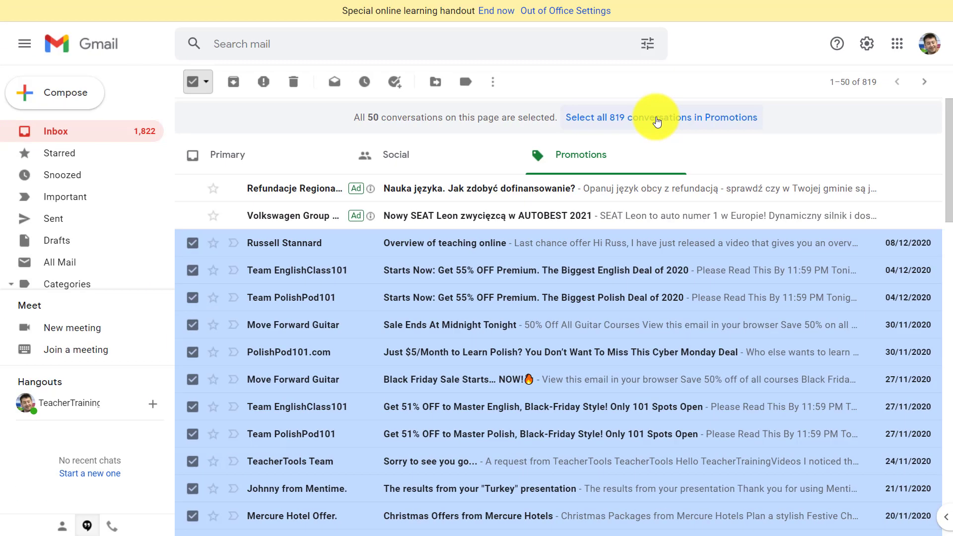
left_click(656, 122)
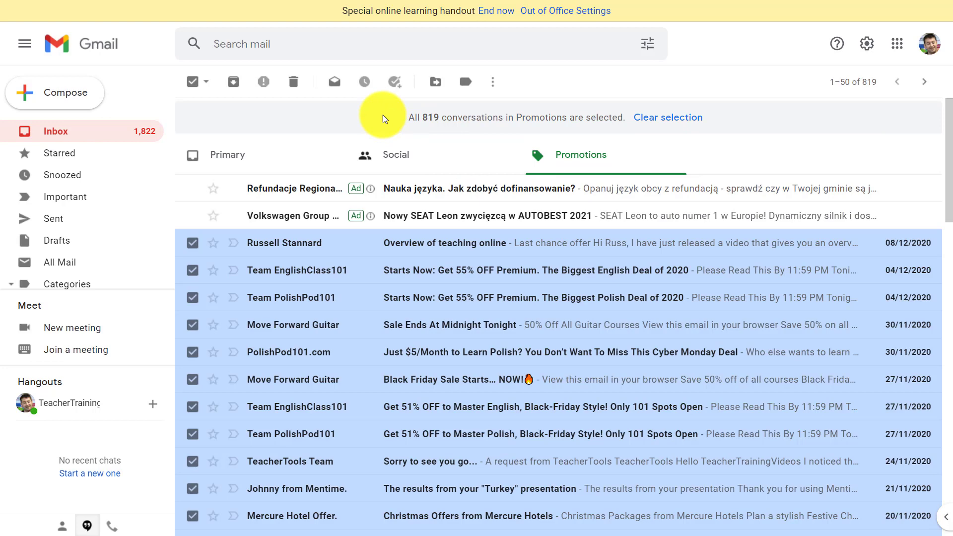
left_click(295, 83)
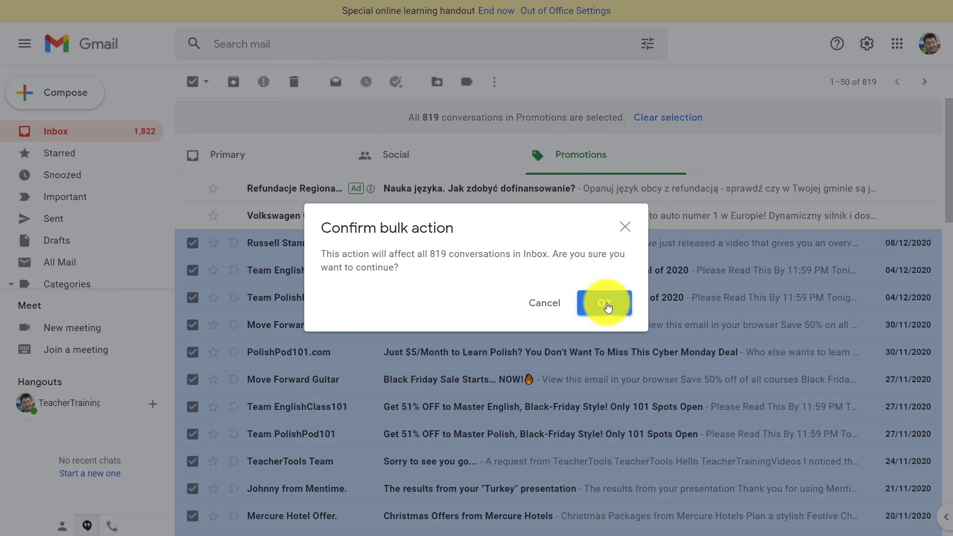
left_click(606, 304)
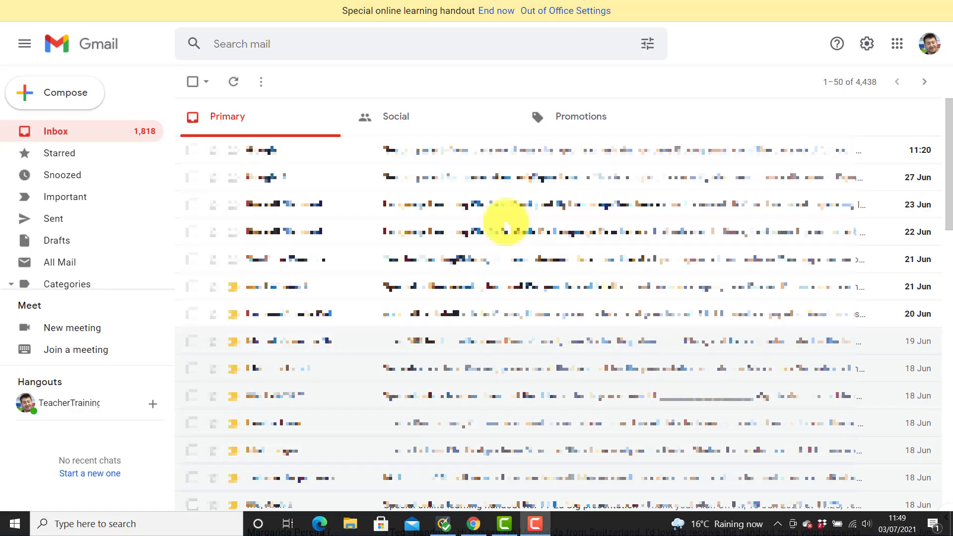
From the Social tab, search with advanced options for mail from 'YouTube'
left_click(393, 116)
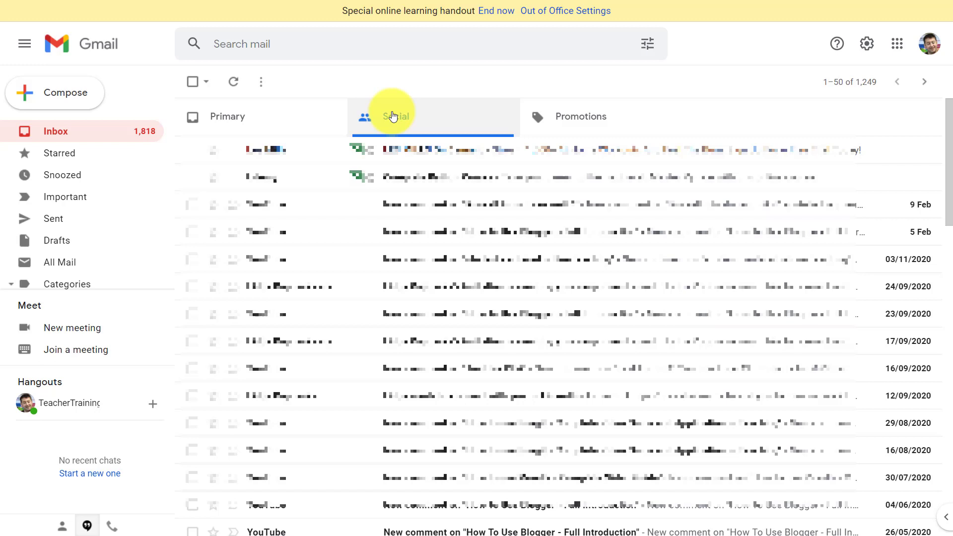
left_click(648, 46)
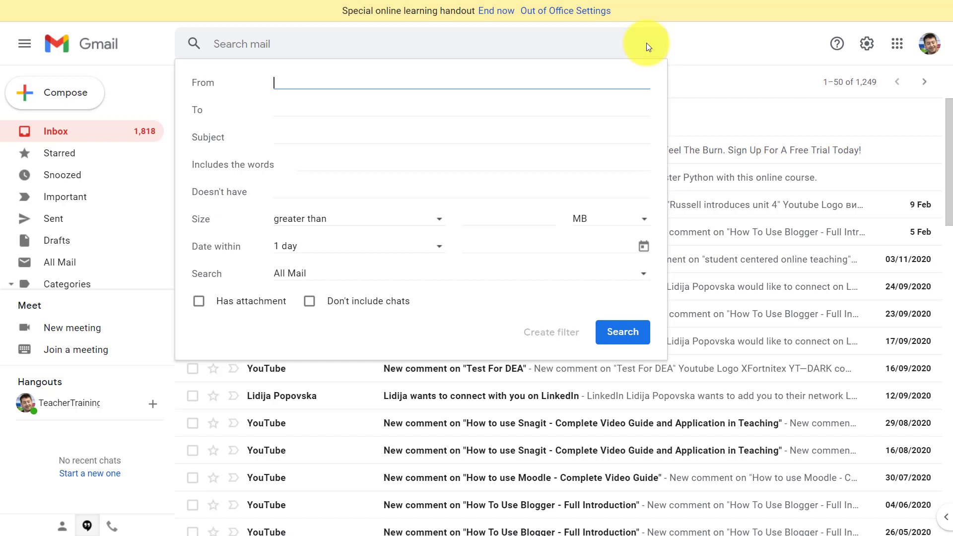
type("You")
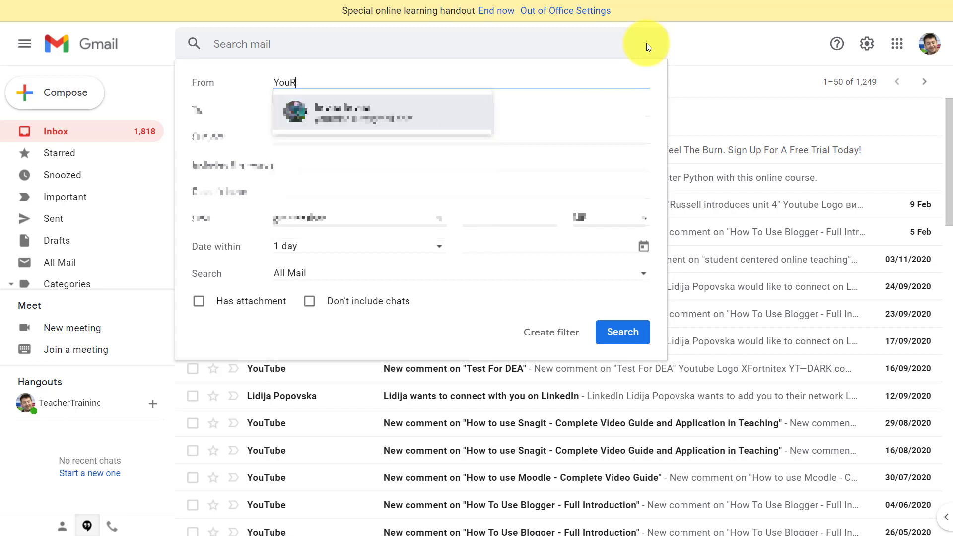
type("Tube")
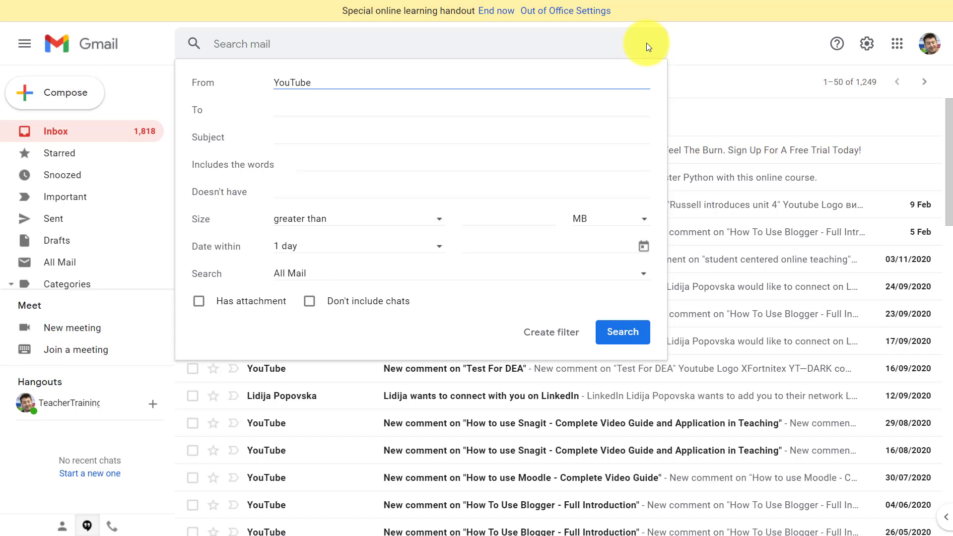
left_click(620, 337)
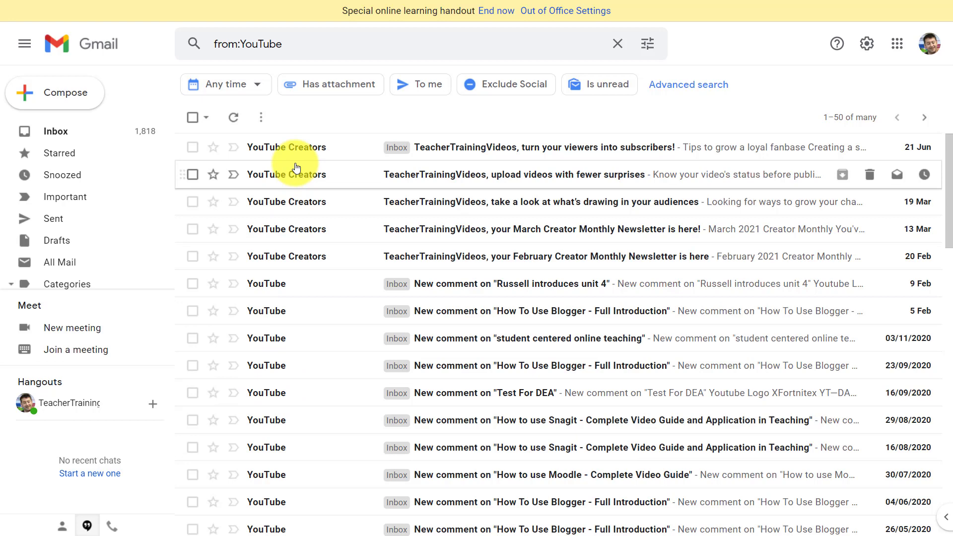
Select every conversation matching the YouTube search and delete them, confirming the bulk action
left_click(193, 118)
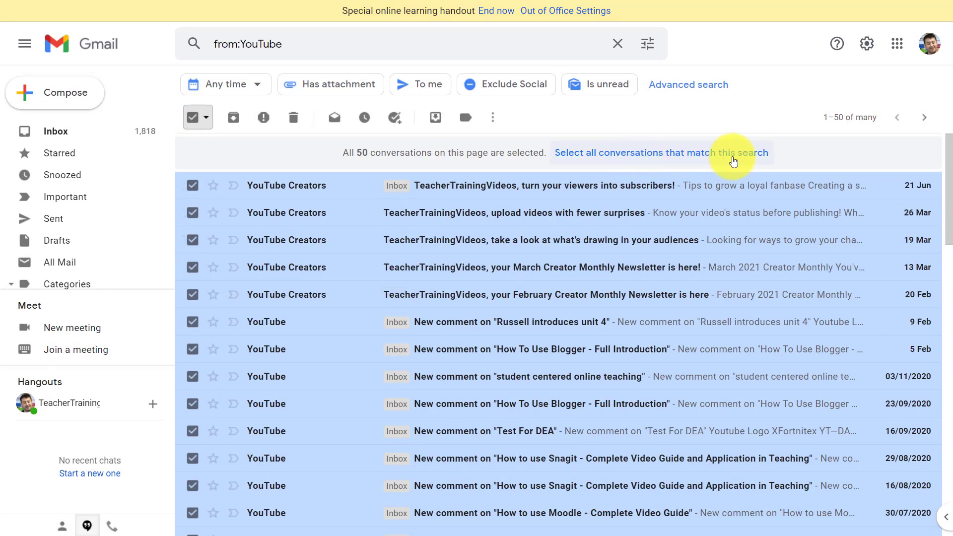
left_click(669, 155)
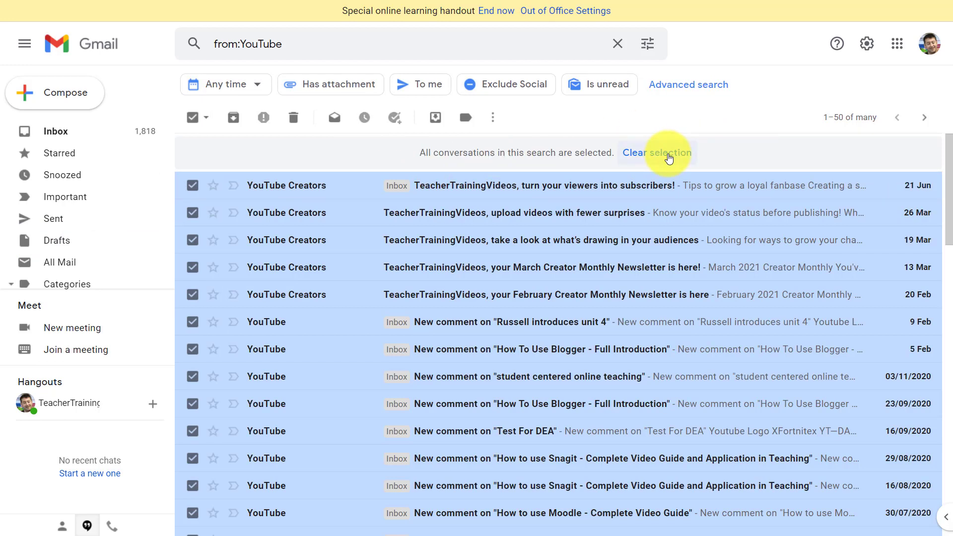
left_click(295, 121)
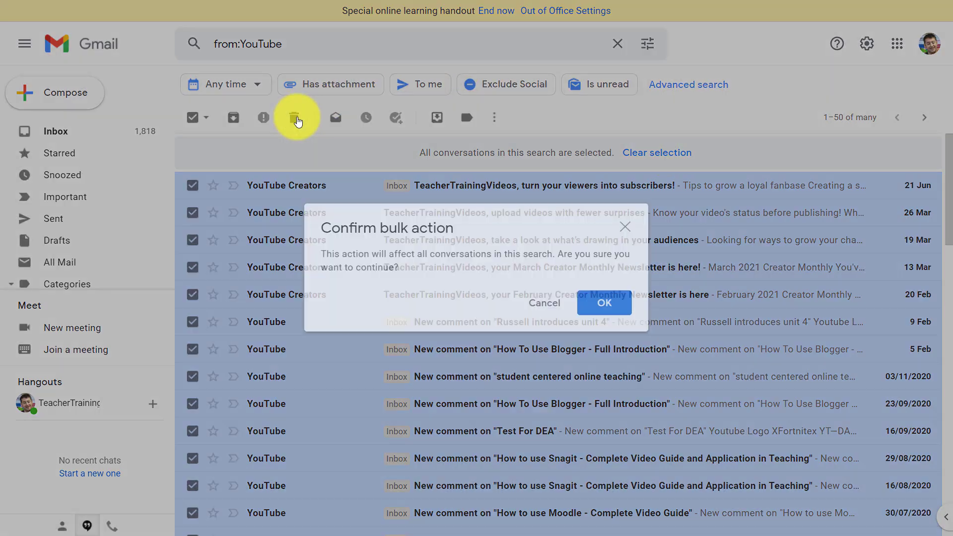
left_click(604, 303)
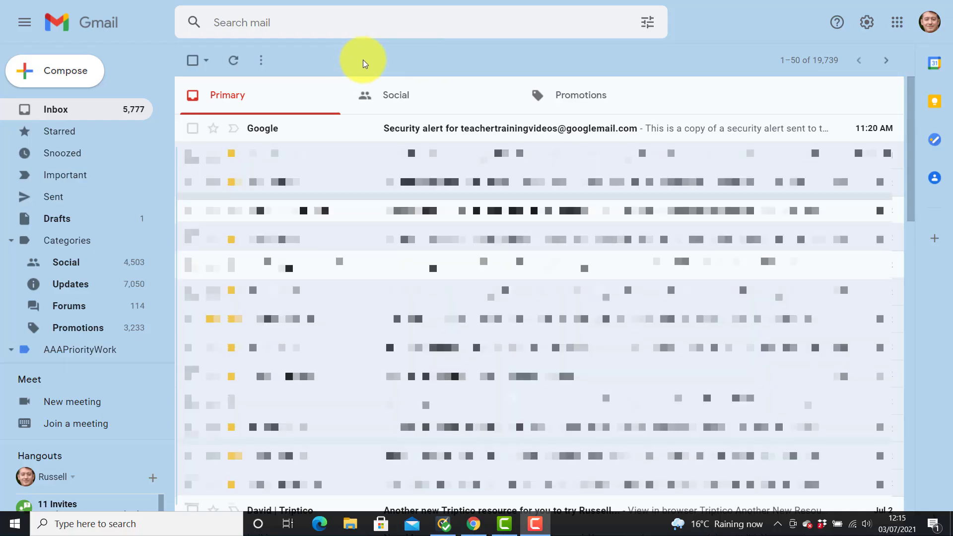
Search for messages larger than 15 MB and select every matching conversation
left_click(647, 22)
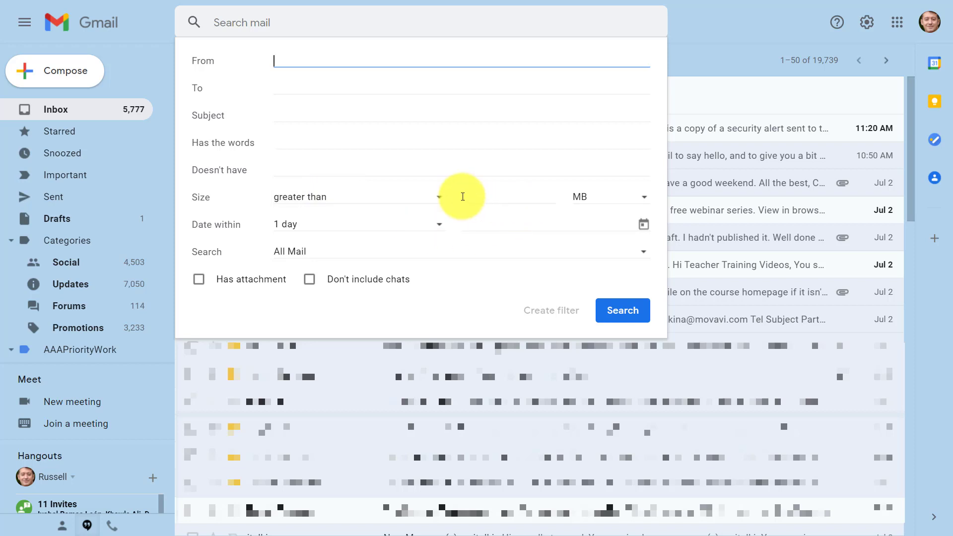
left_click(478, 201)
type("1")
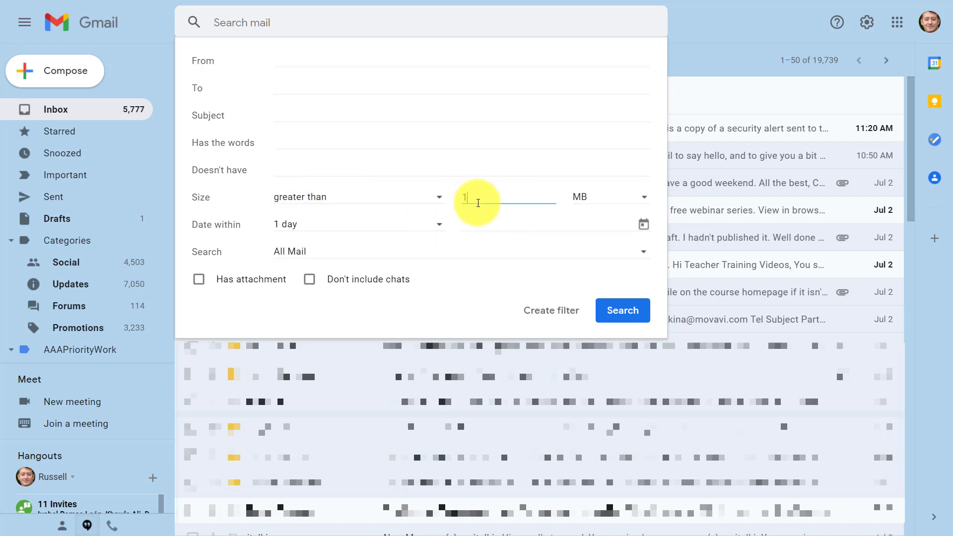
type("5")
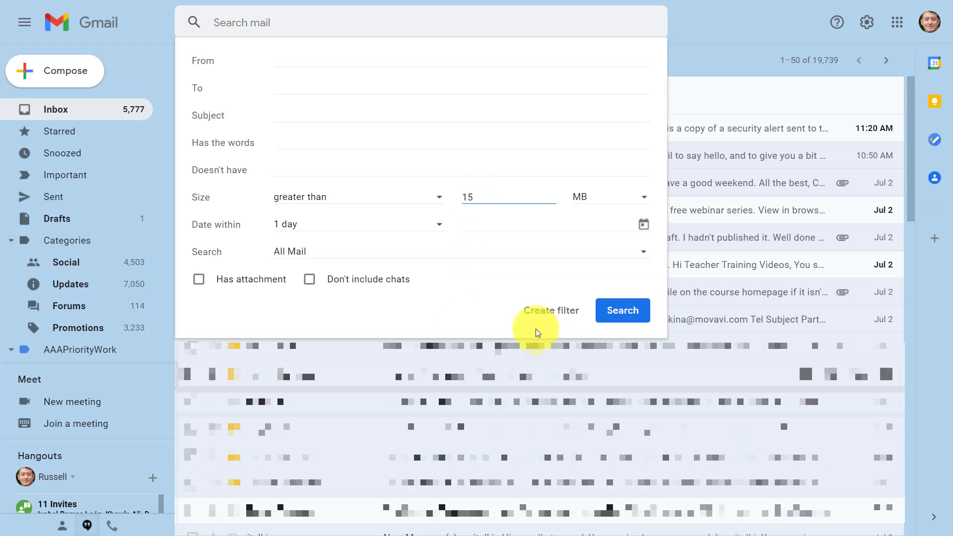
left_click(624, 318)
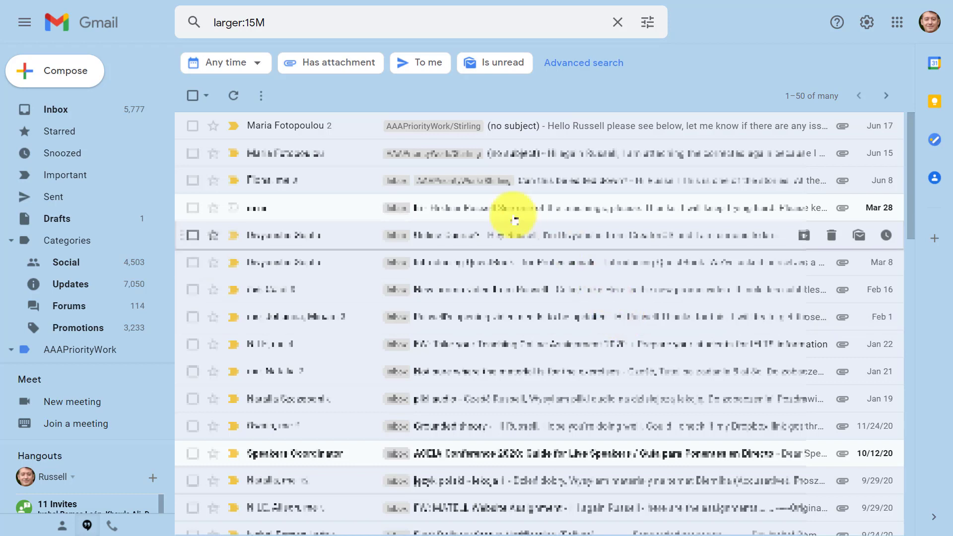
left_click(193, 95)
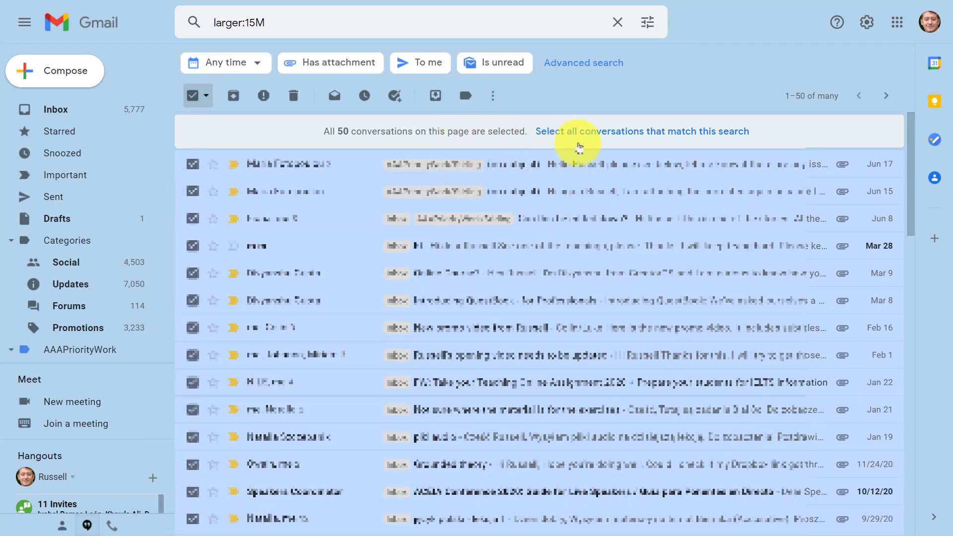
left_click(594, 134)
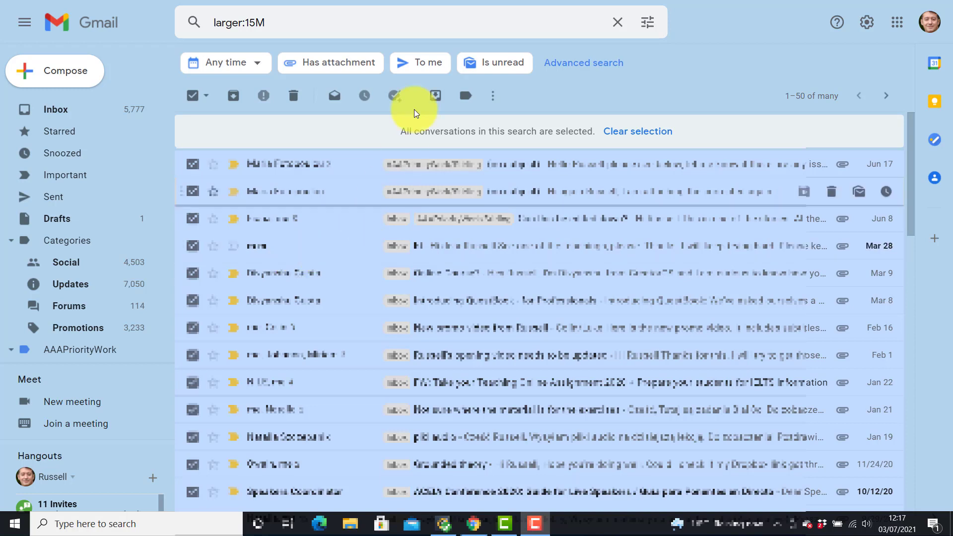
Limit the larger:15M results to Older than a month and select all matching conversations
left_click(257, 67)
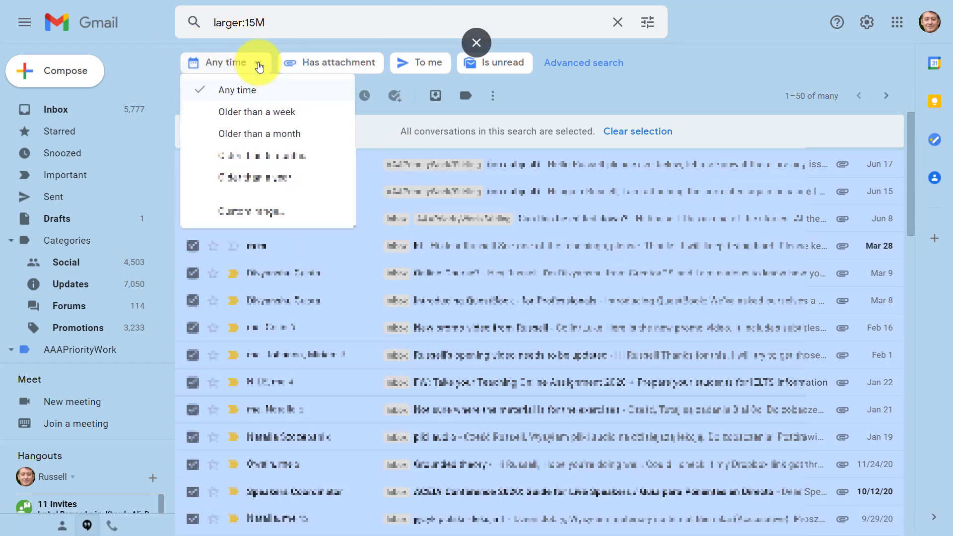
left_click(230, 134)
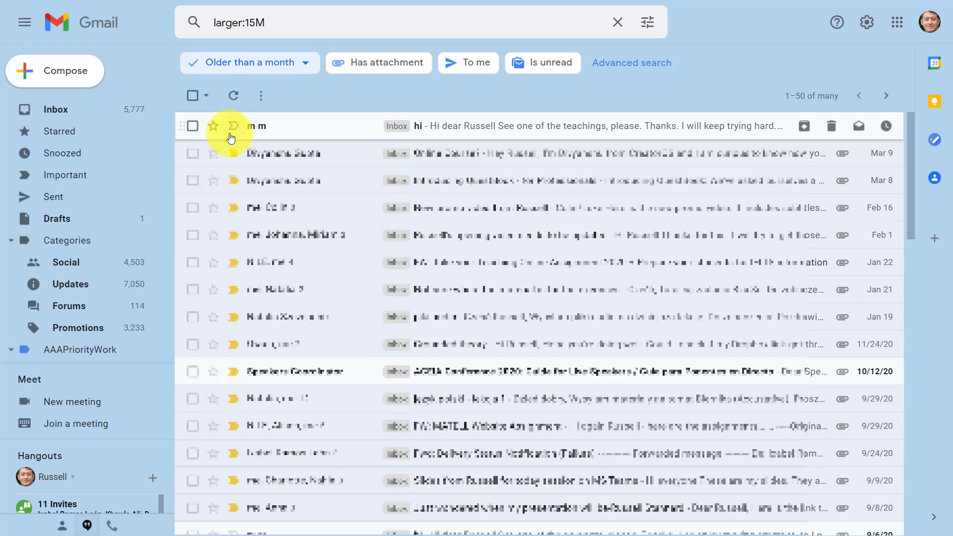
left_click(193, 97)
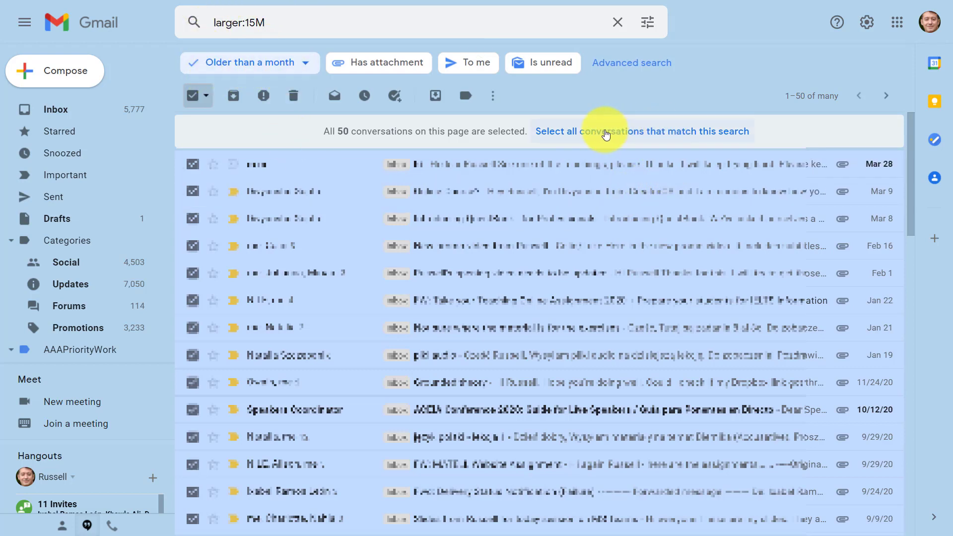
left_click(606, 132)
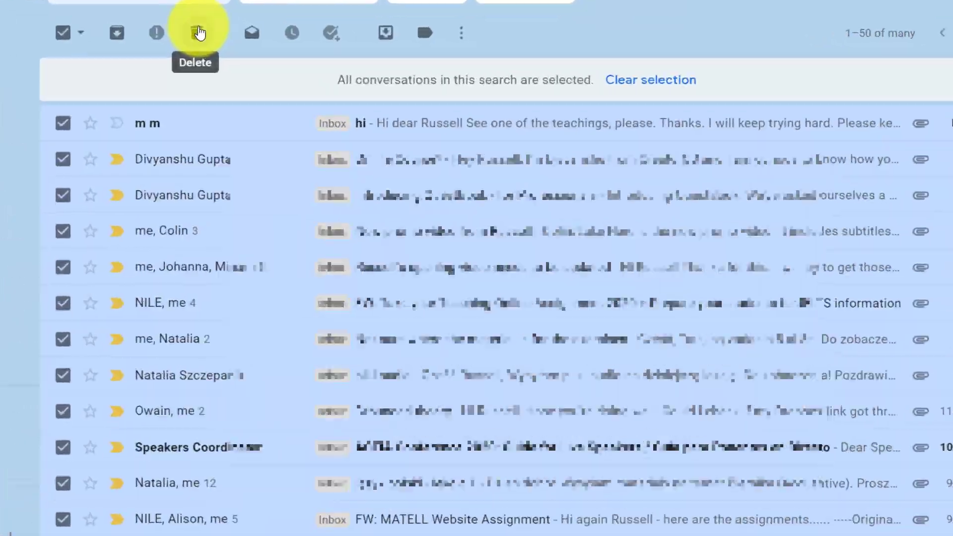
Delete all selected large conversations older than a month, confirming the bulk action
left_click(199, 33)
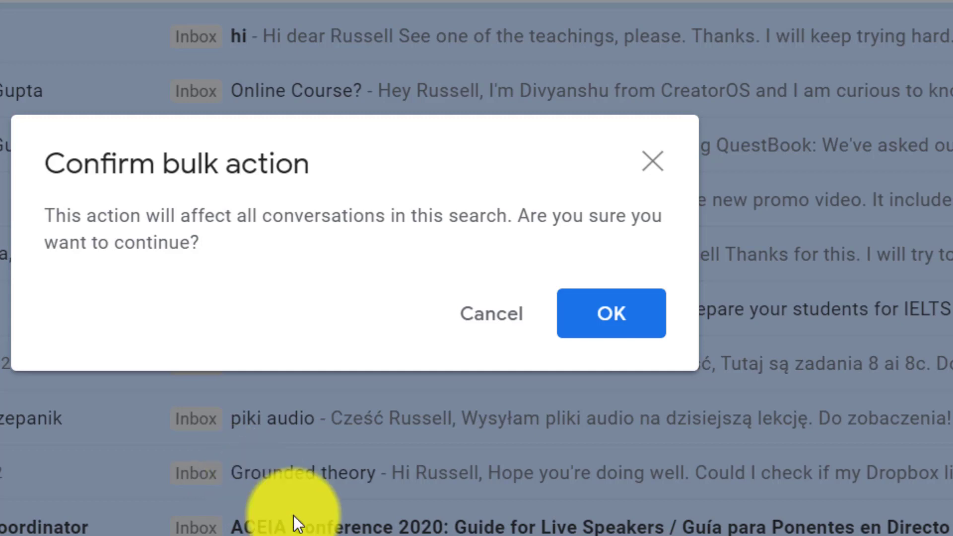
left_click(617, 323)
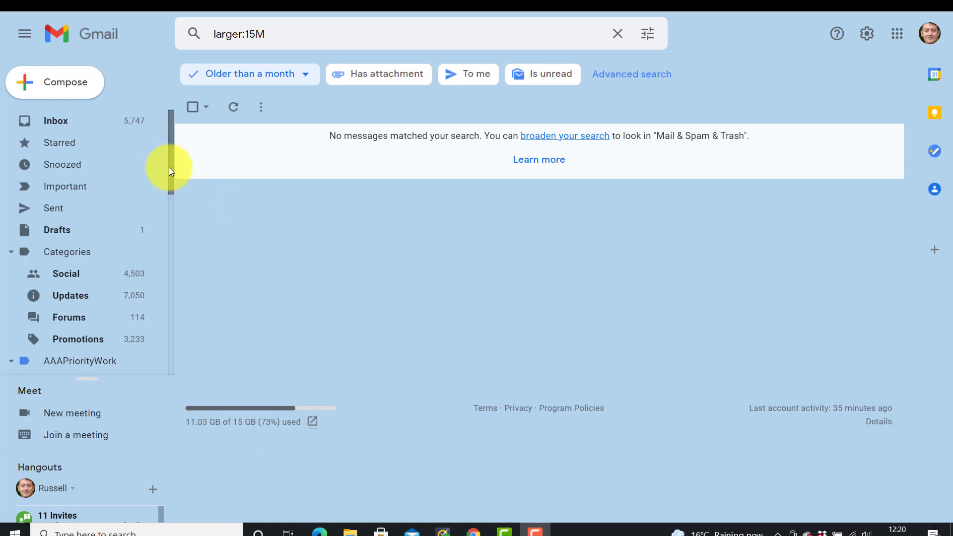
Open the Trash folder from the expanded More list in the sidebar
left_click_drag(169, 168, 150, 377)
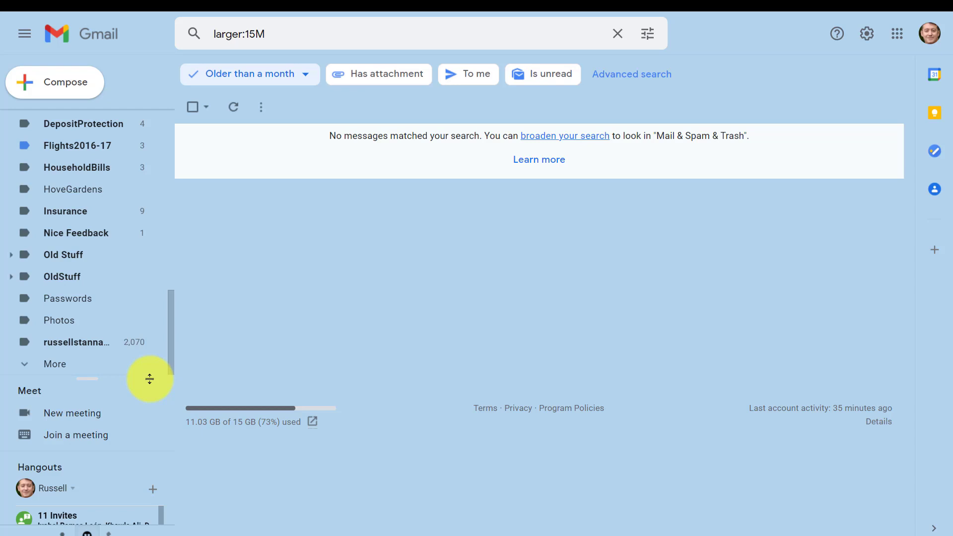
left_click(54, 365)
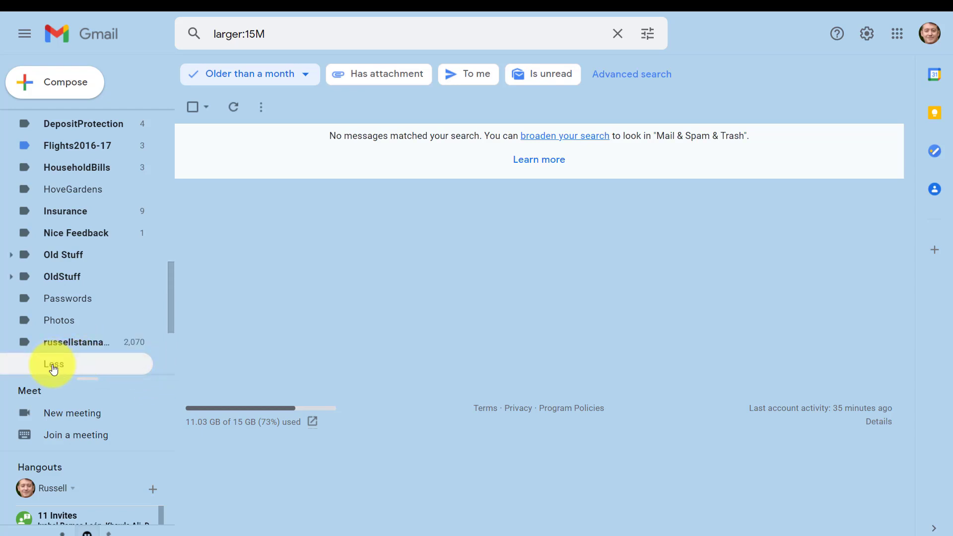
left_click_drag(172, 293, 172, 351)
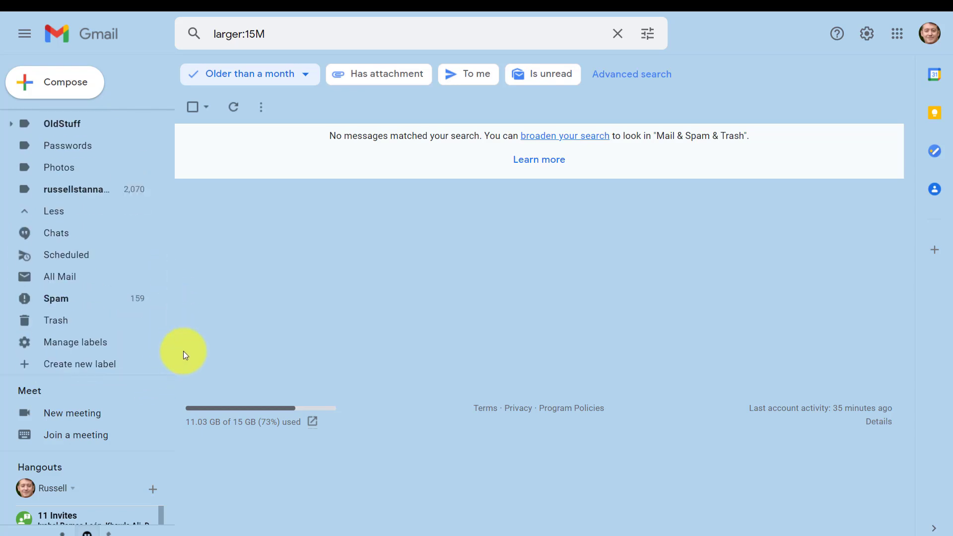
left_click(56, 322)
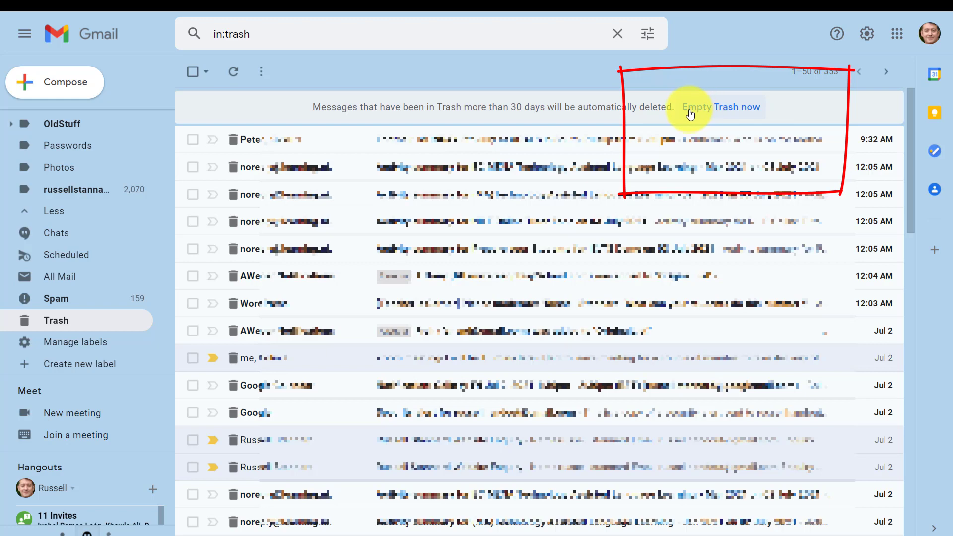
Empty the Trash now and confirm permanently deleting the trashed messages
left_click(719, 106)
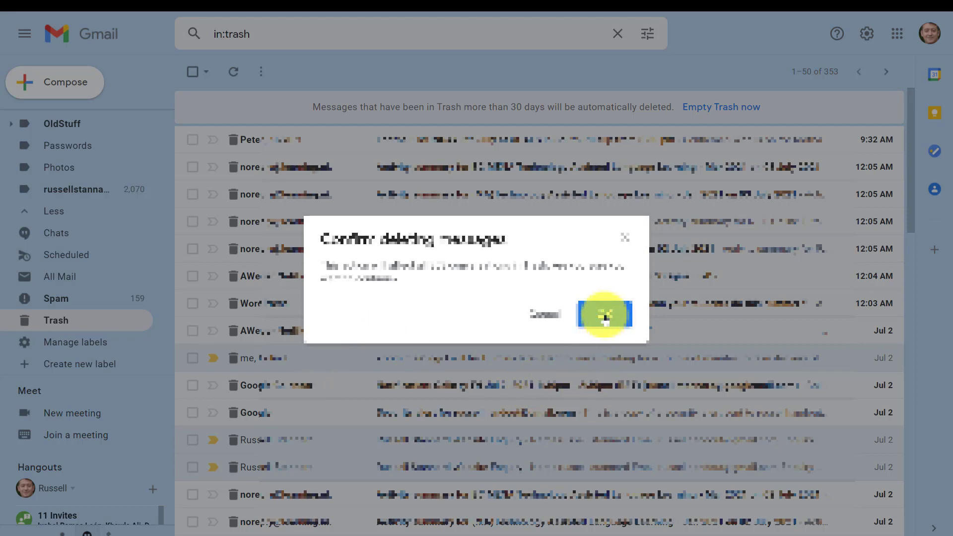
left_click(604, 317)
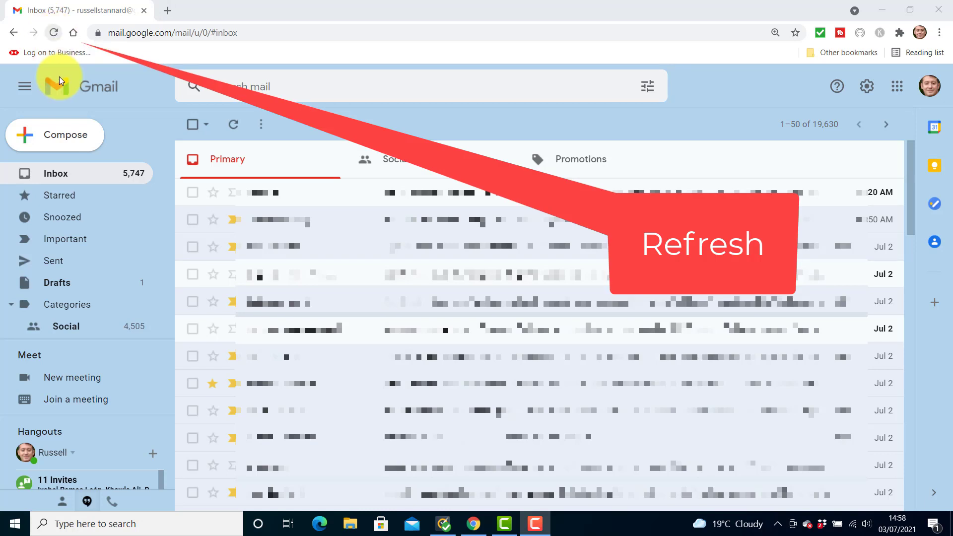
Reload Gmail to refresh storage usage, then view the Promotions category
left_click(53, 34)
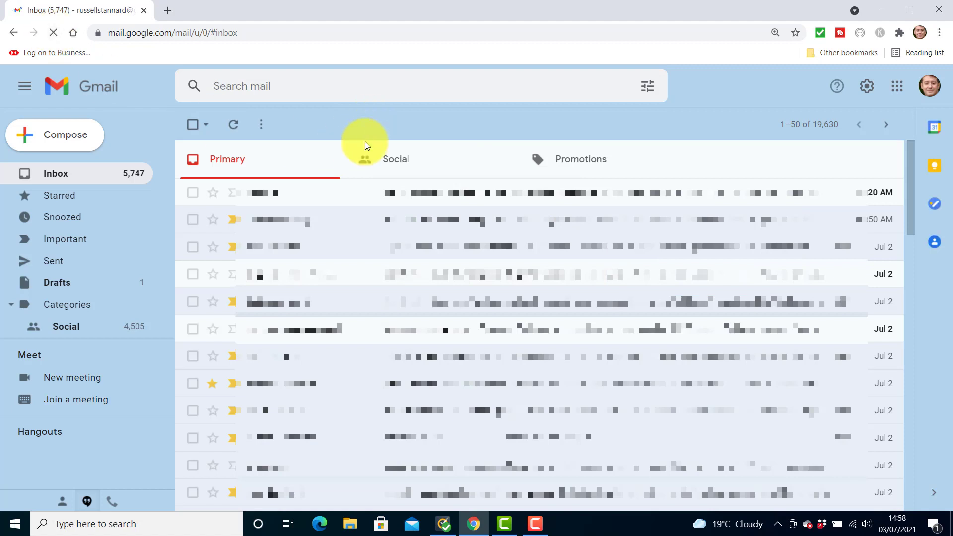
left_click(565, 164)
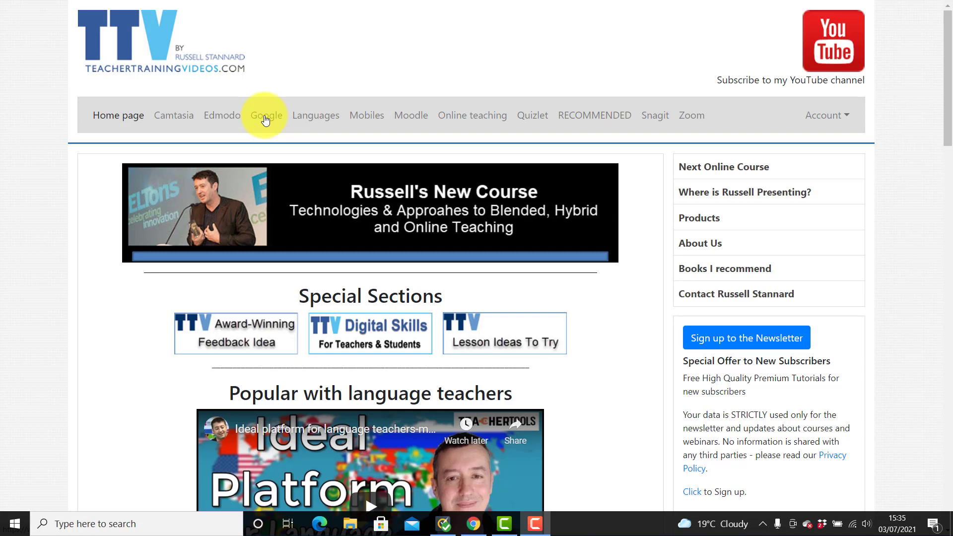
Open the TTV Digital Skills page and scroll to its five tutorial videos and newsletter sign-up
left_click(382, 332)
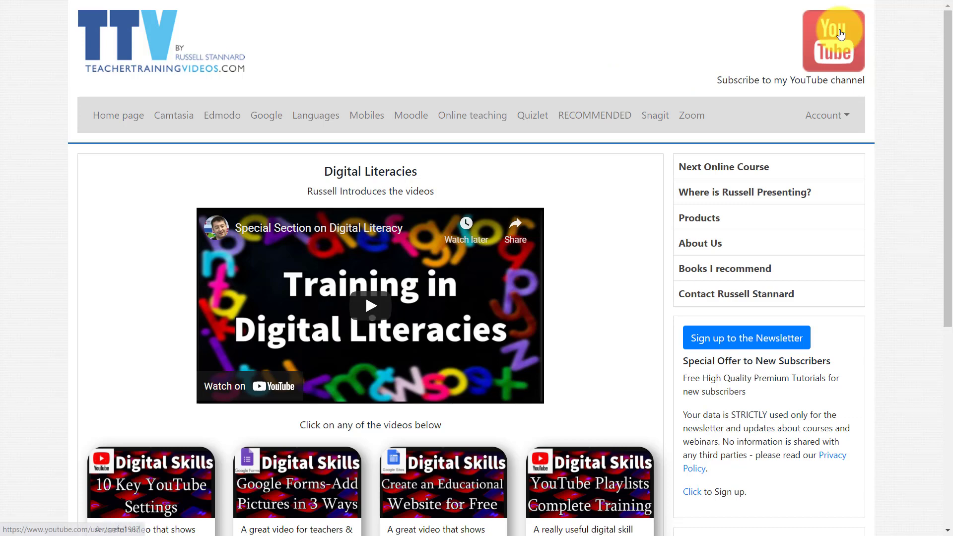
mouse_move(948, 85)
left_mouse_down()
mouse_move(922, 277)
mouse_move(772, 287)
left_mouse_up()
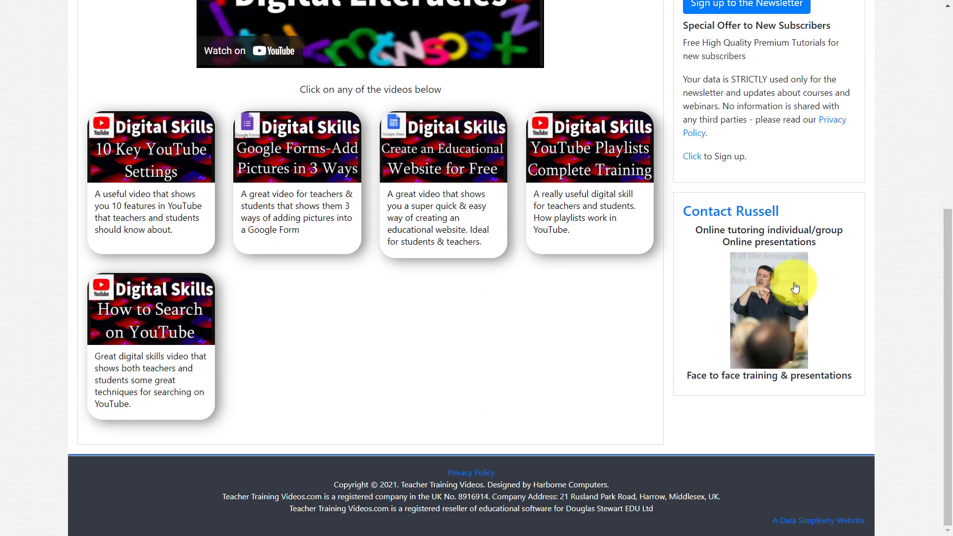